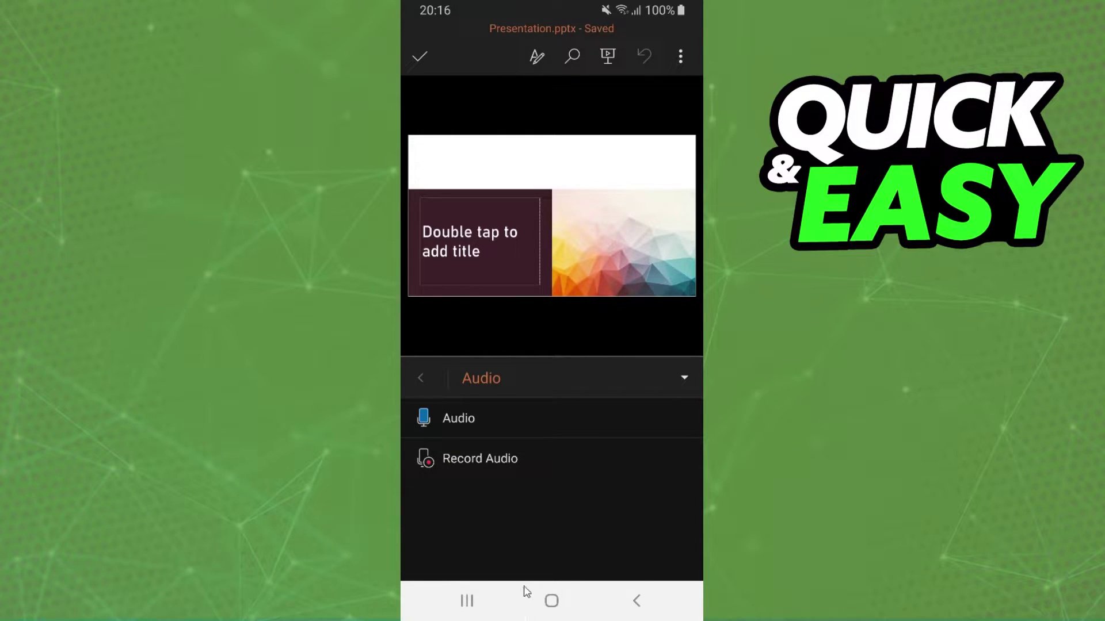
- Close the Audio panel, export the presentation as ODP to Download, and return to the home screen
left_click(674, 384)
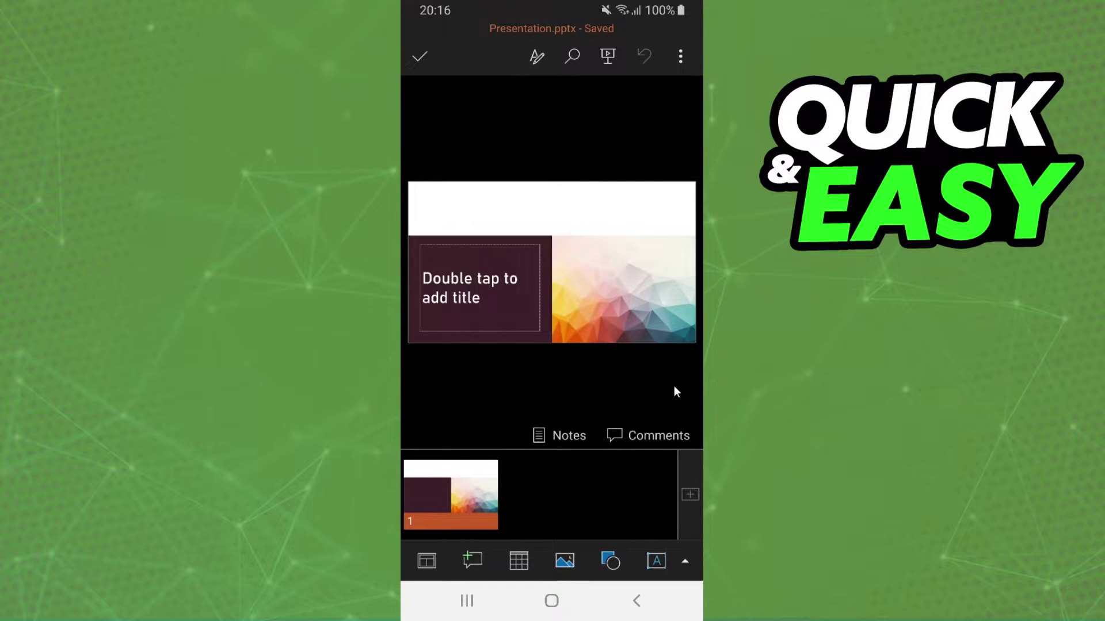
left_click(681, 57)
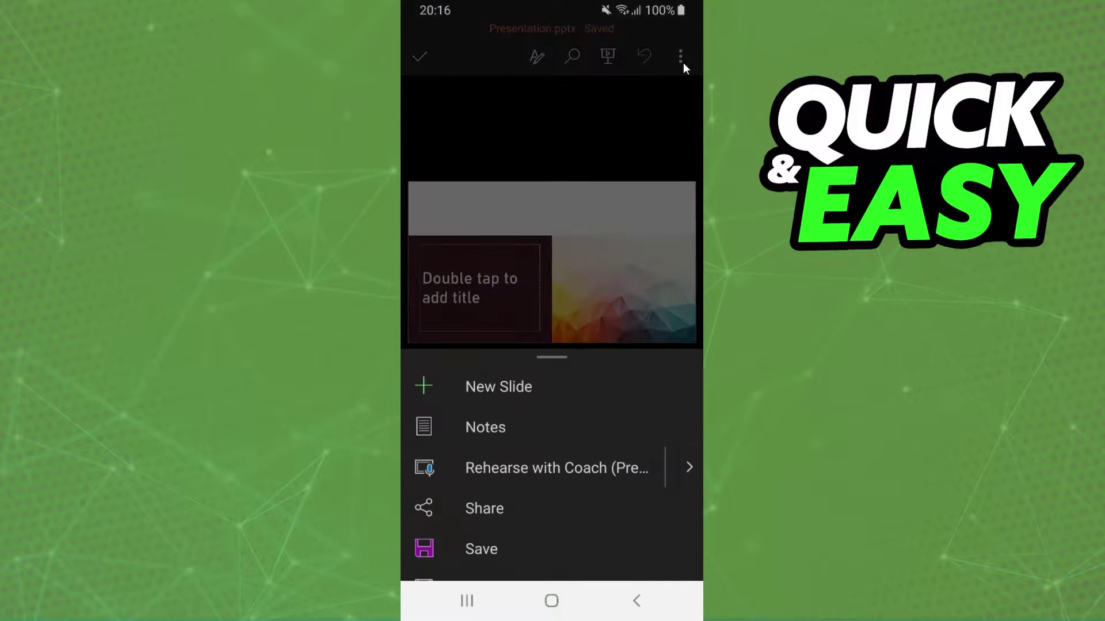
left_click(514, 550)
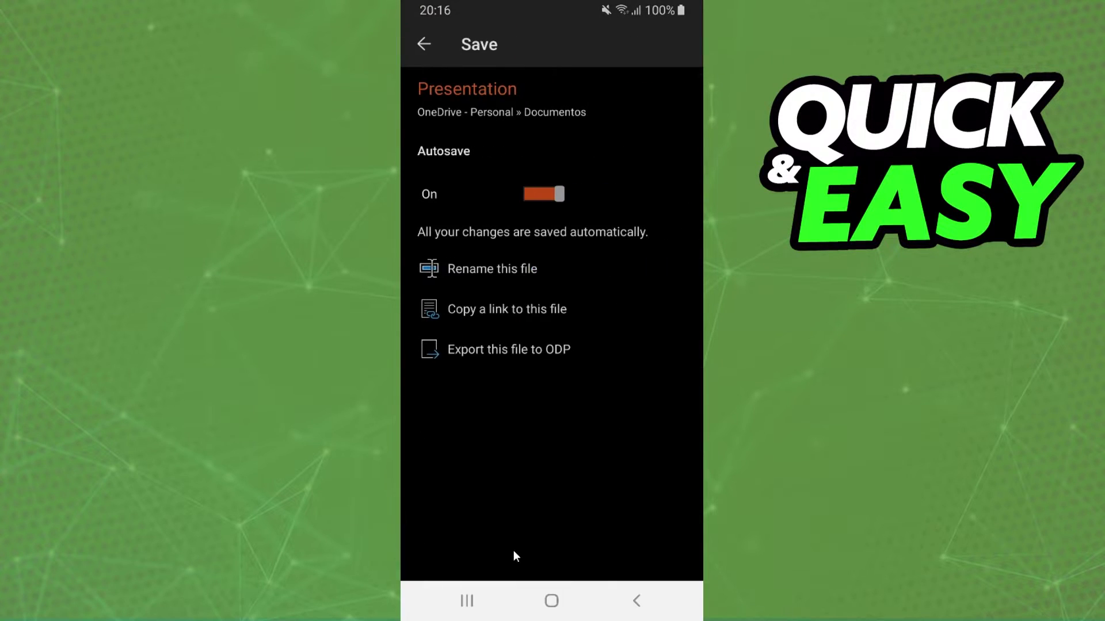
left_click(534, 348)
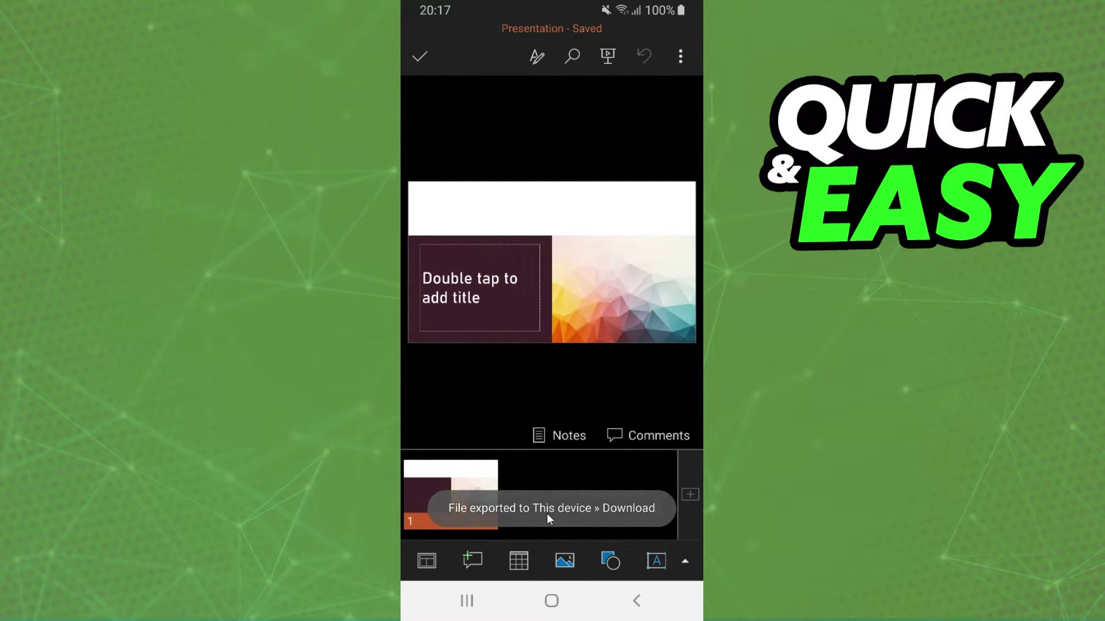
left_click(550, 602)
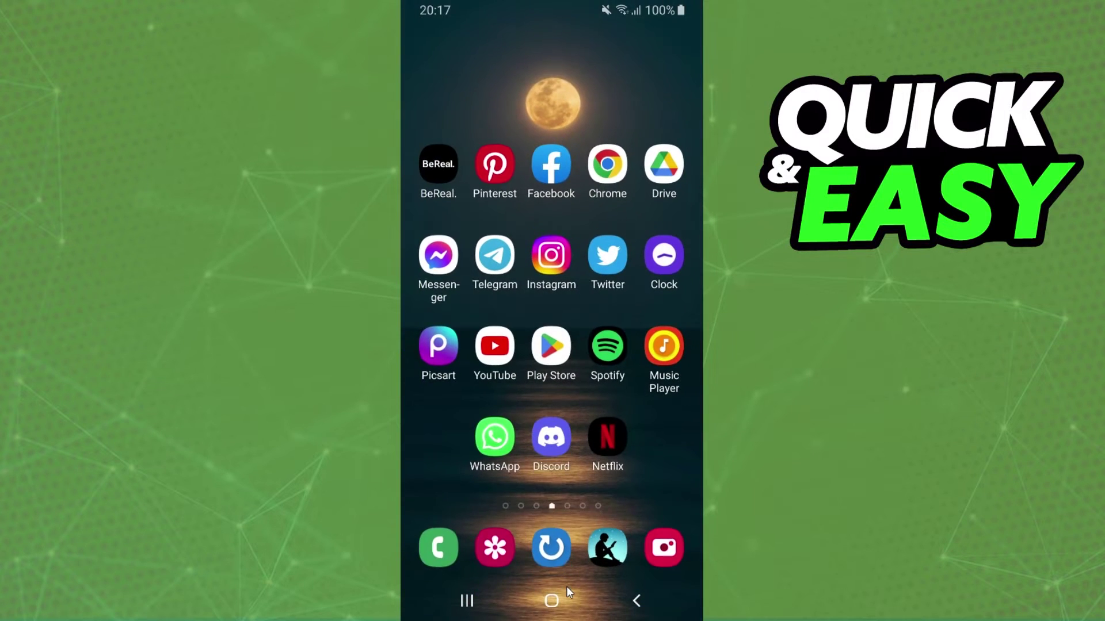
- Send Presentation.odp as a document attachment to WhatsApp's Test group chat
left_click(491, 424)
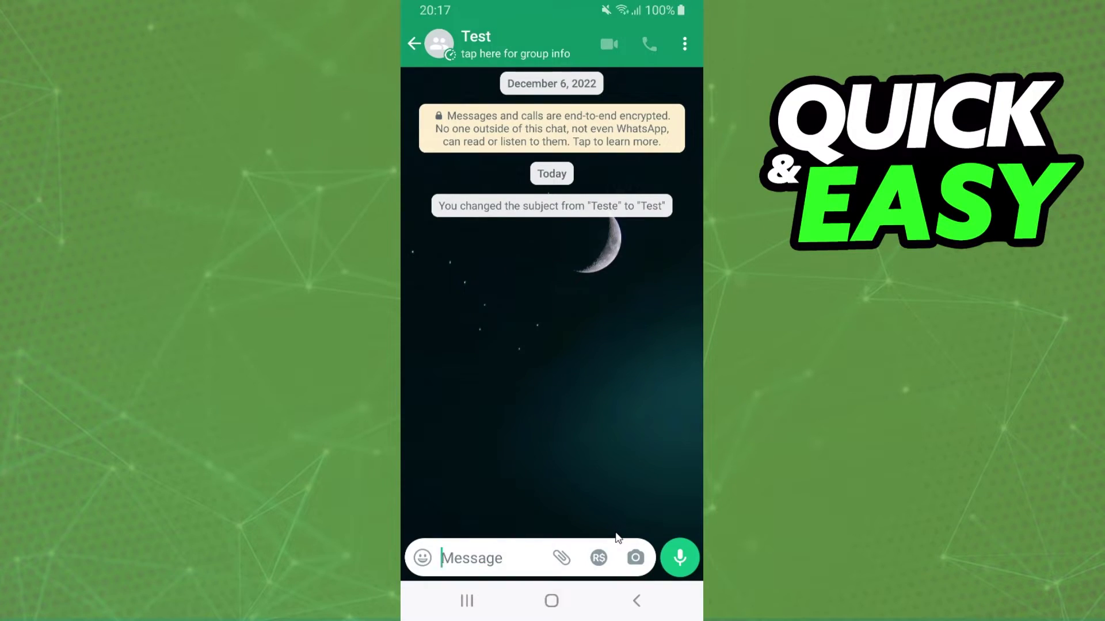
left_click(562, 558)
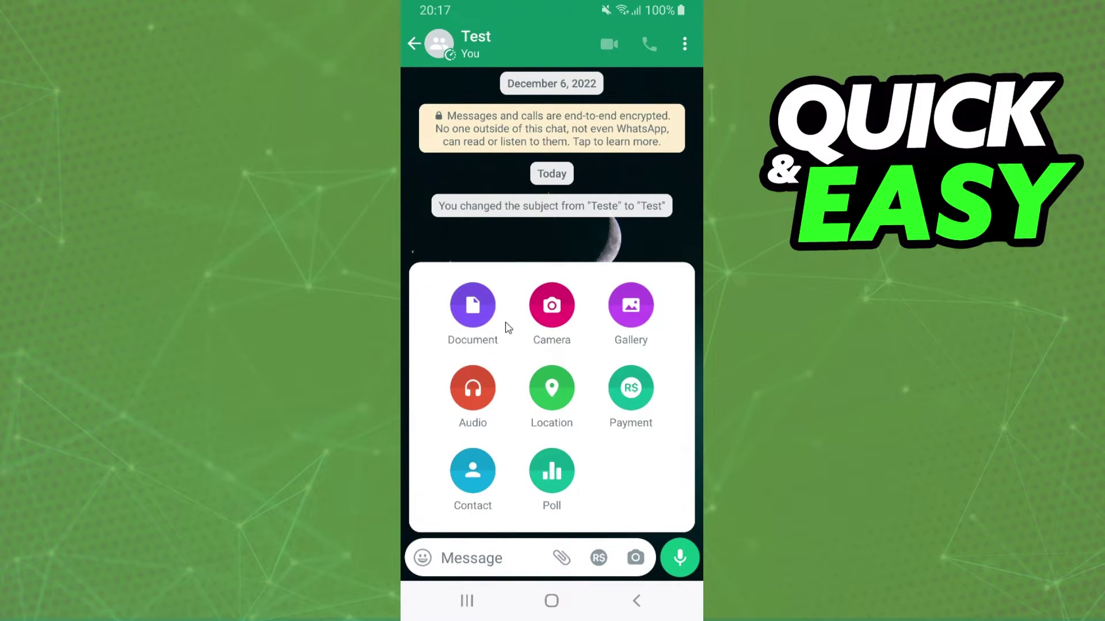
left_click(468, 317)
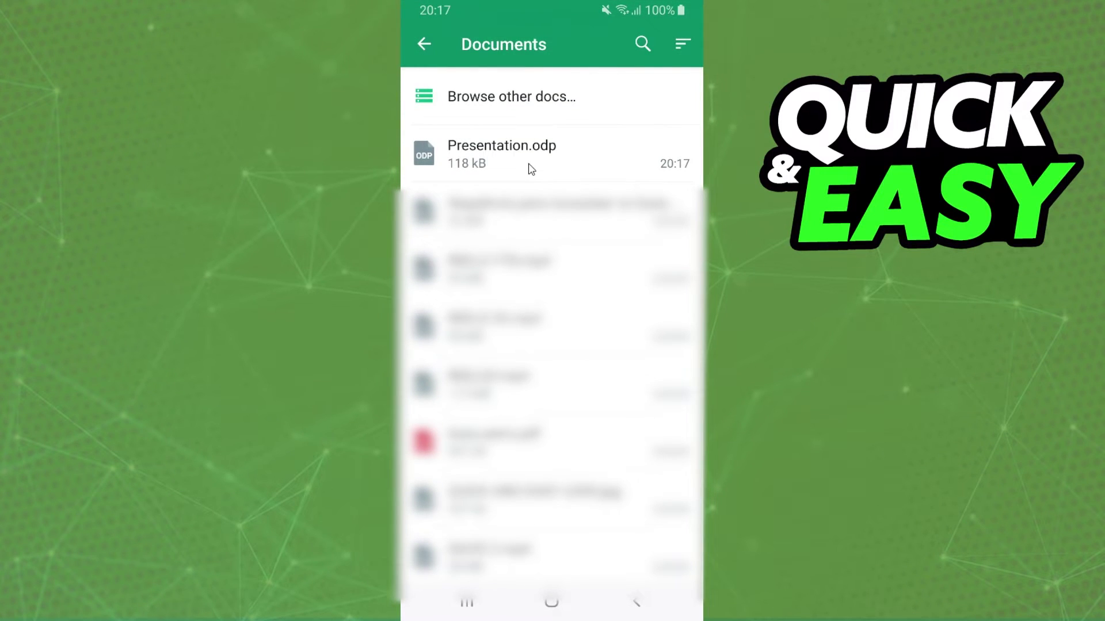
left_click(583, 158)
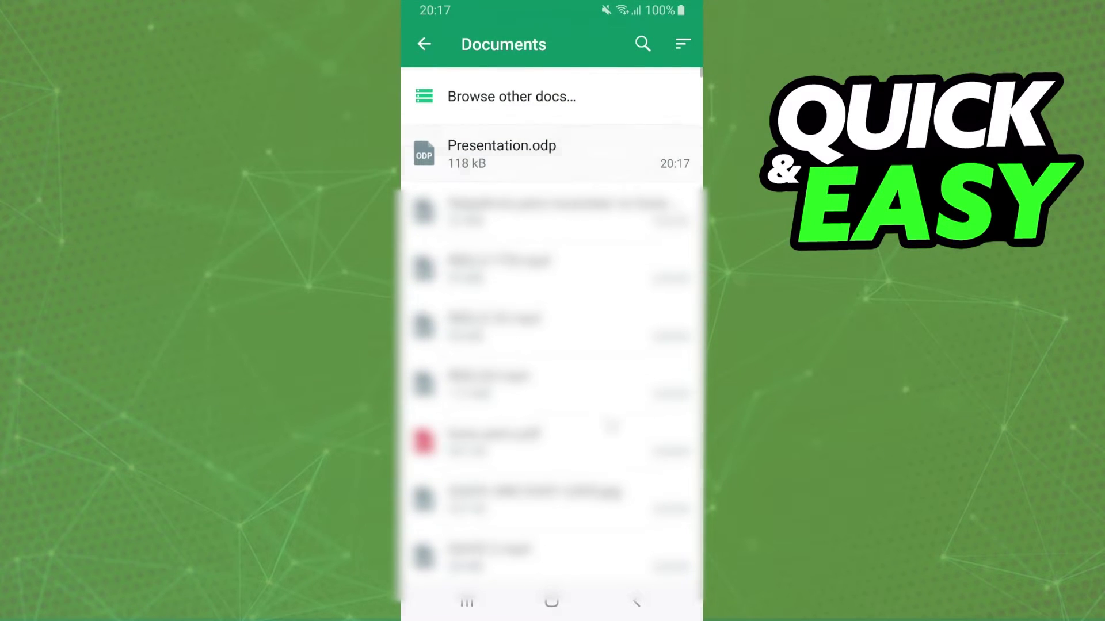
left_click(674, 555)
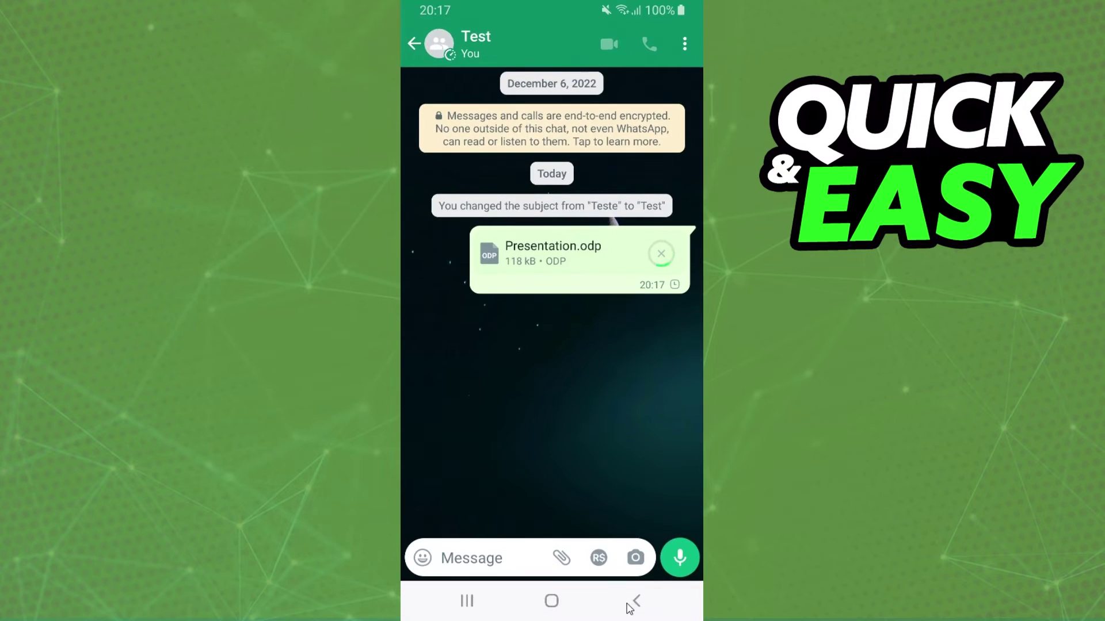